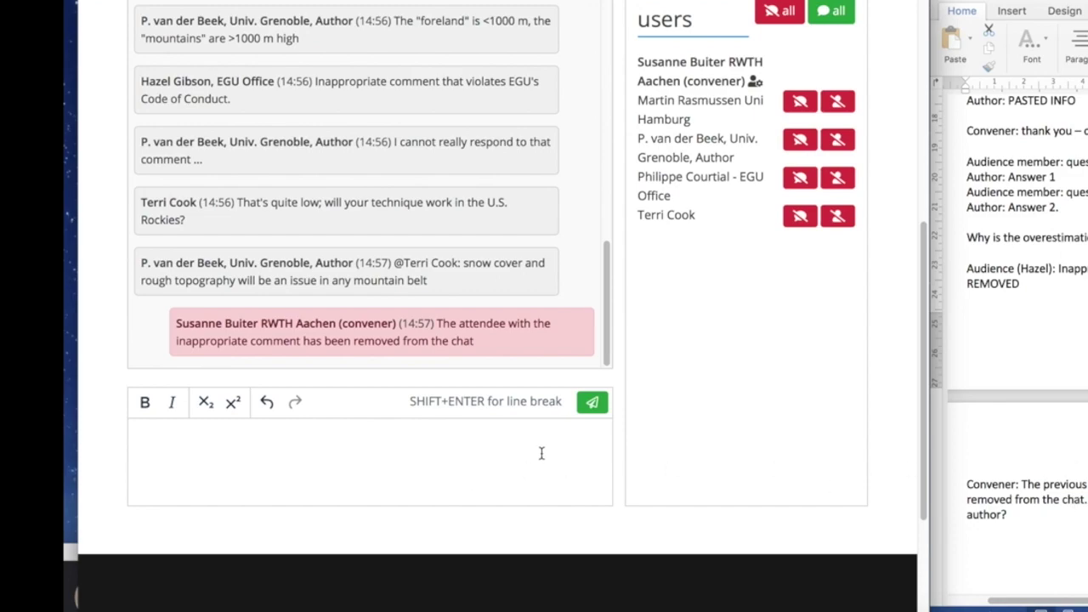
Post the message "Let's move on. Are there further questions to the author?" in the chat
{"action": "type", "text": "Let's move on. Are there further questions"}
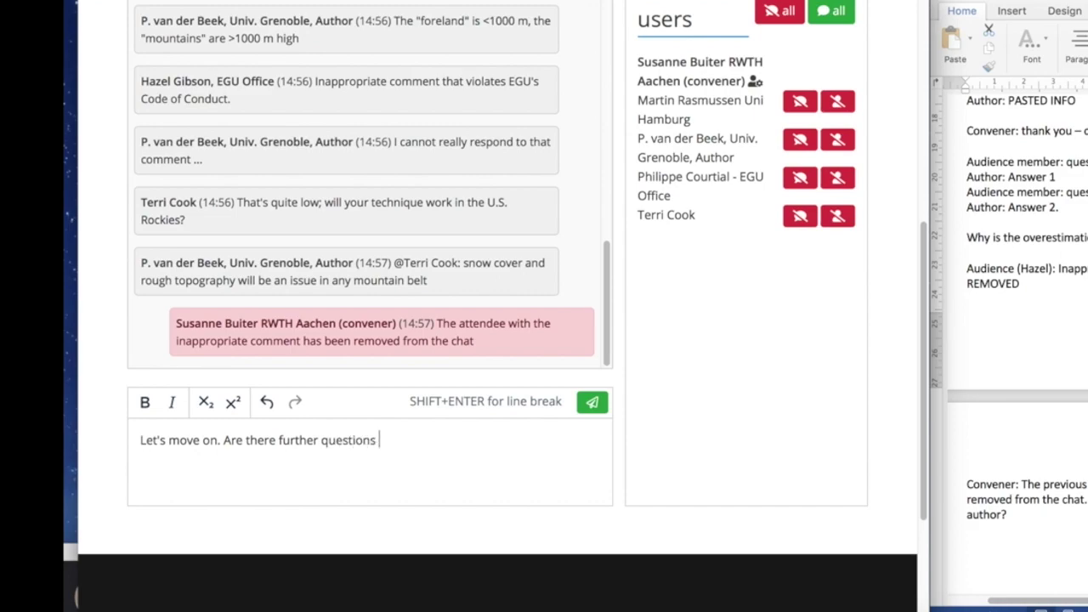
{"action": "type", "text": " to the author?"}
{"action": "key", "text": "Return"}
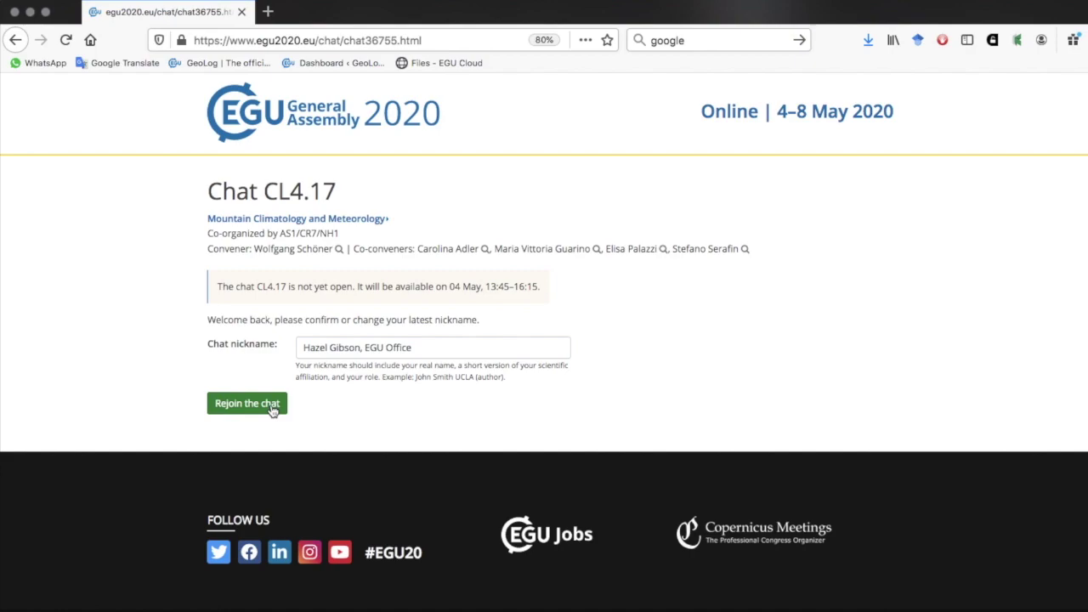
Rejoin chat CL4.17 with the existing nickname and view the chat area and abstract list
{"action": "left_click", "coordinate": [272, 411]}
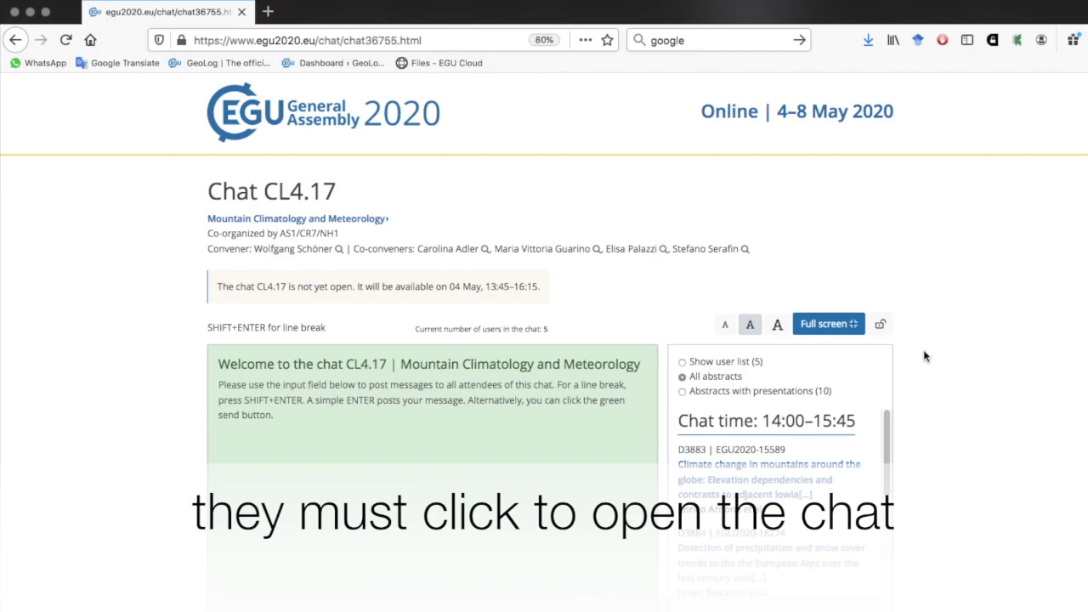
{"action": "scroll", "coordinate": [921, 424], "scroll_direction": "down", "scroll_amount": 2}
{"action": "scroll", "coordinate": [921, 423], "scroll_direction": "down", "scroll_amount": 4}
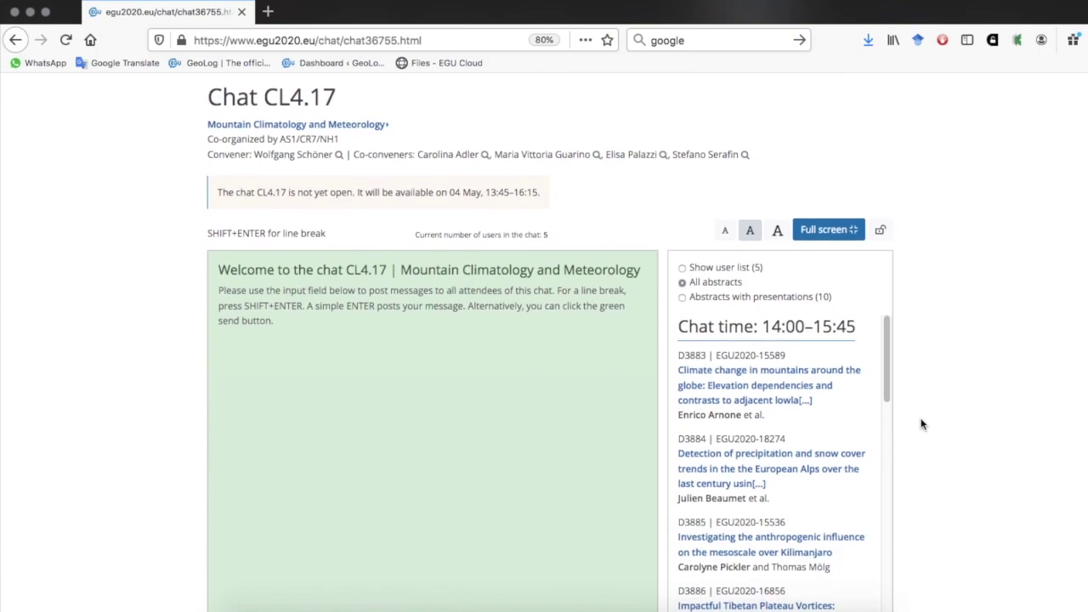
{"action": "scroll", "coordinate": [922, 423], "scroll_direction": "down", "scroll_amount": 3}
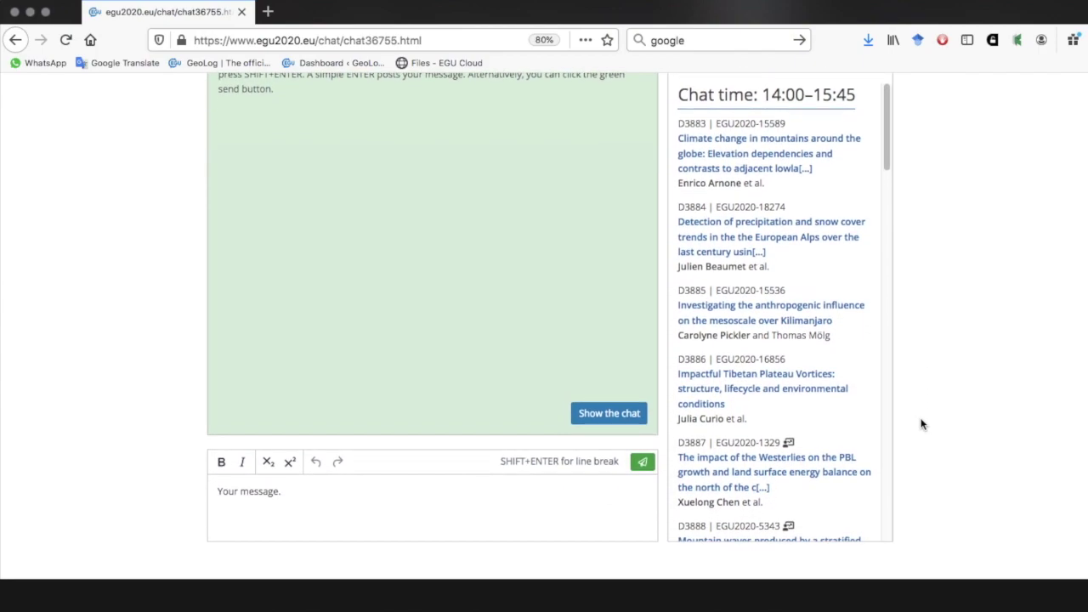
{"action": "scroll", "coordinate": [922, 423], "scroll_direction": "up", "scroll_amount": 1}
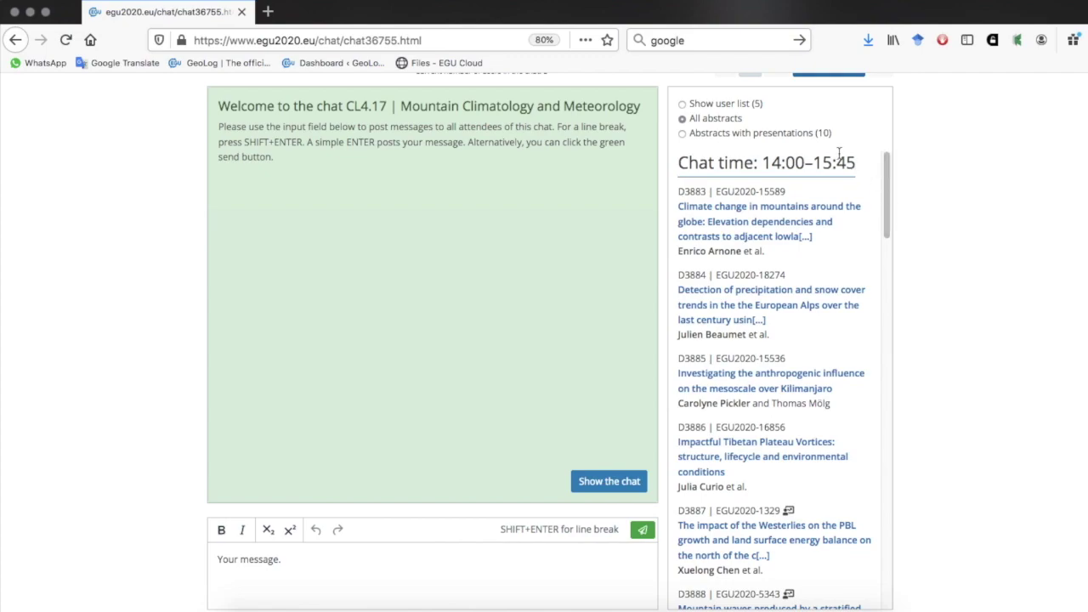
List only the abstracts with presentations, view the D3887 display on the Westerlies and PBL growth, and return to the chat
{"action": "left_click", "coordinate": [789, 133]}
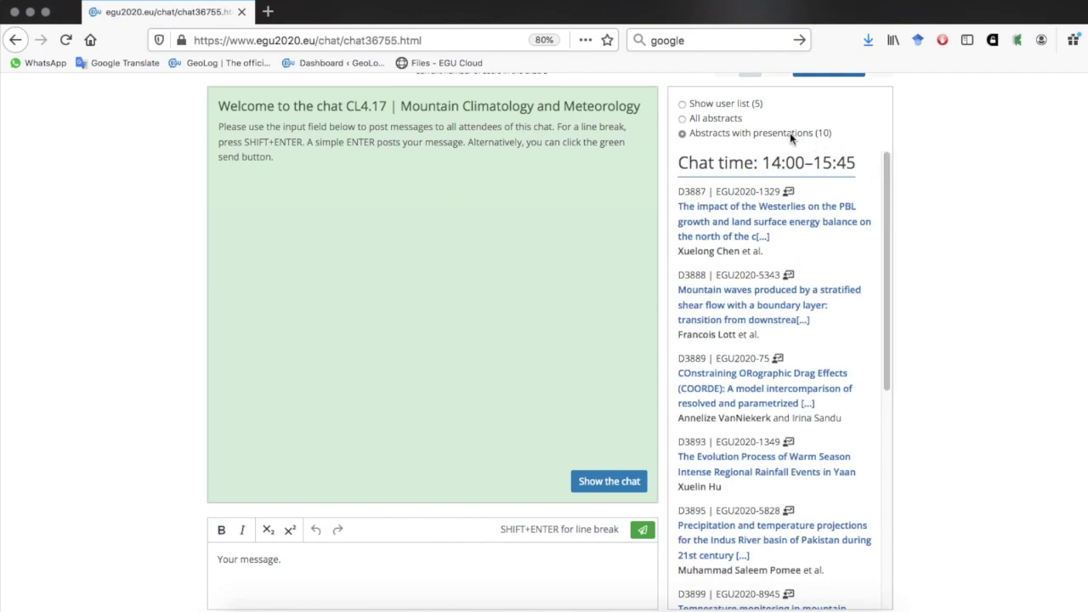
{"action": "left_click", "coordinate": [773, 212]}
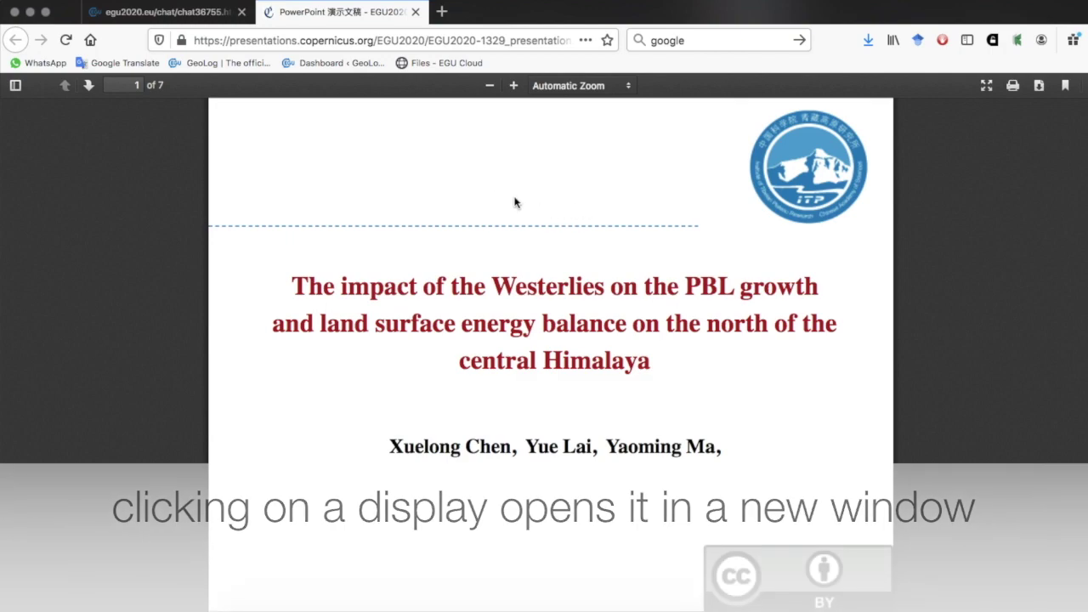
{"action": "left_click", "coordinate": [210, 19]}
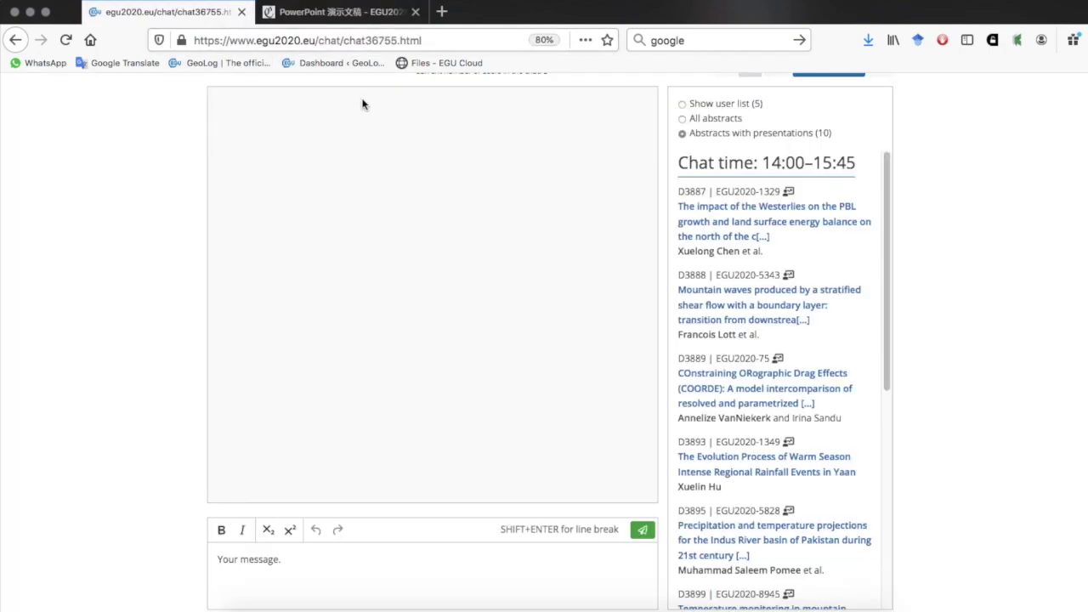
List all abstracts beside the chat and switch the chat to full screen
{"action": "left_click", "coordinate": [704, 118]}
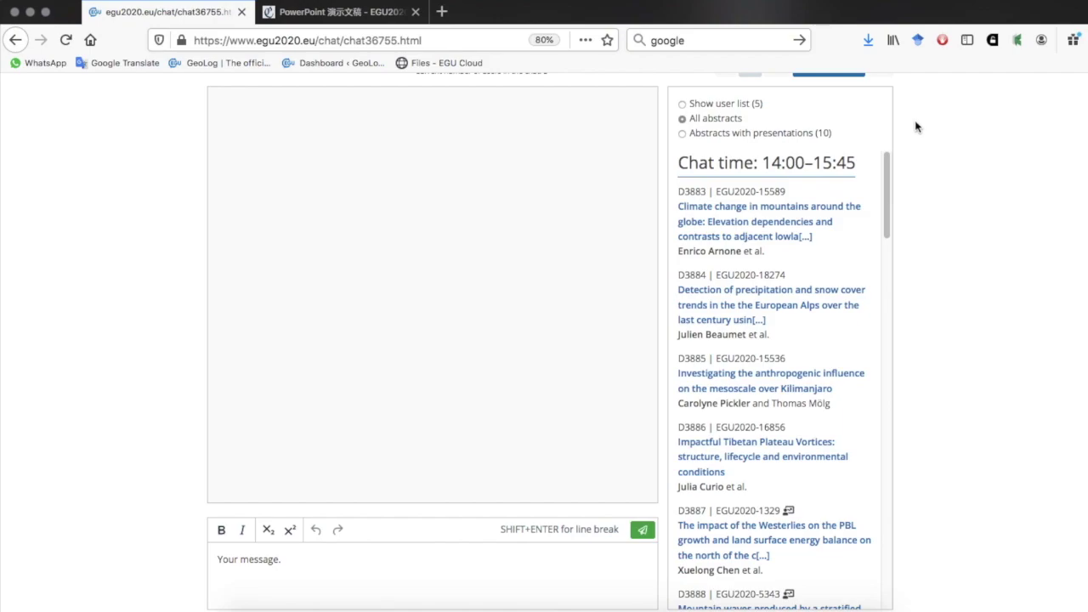
{"action": "scroll", "coordinate": [915, 127], "scroll_direction": "up", "scroll_amount": 1}
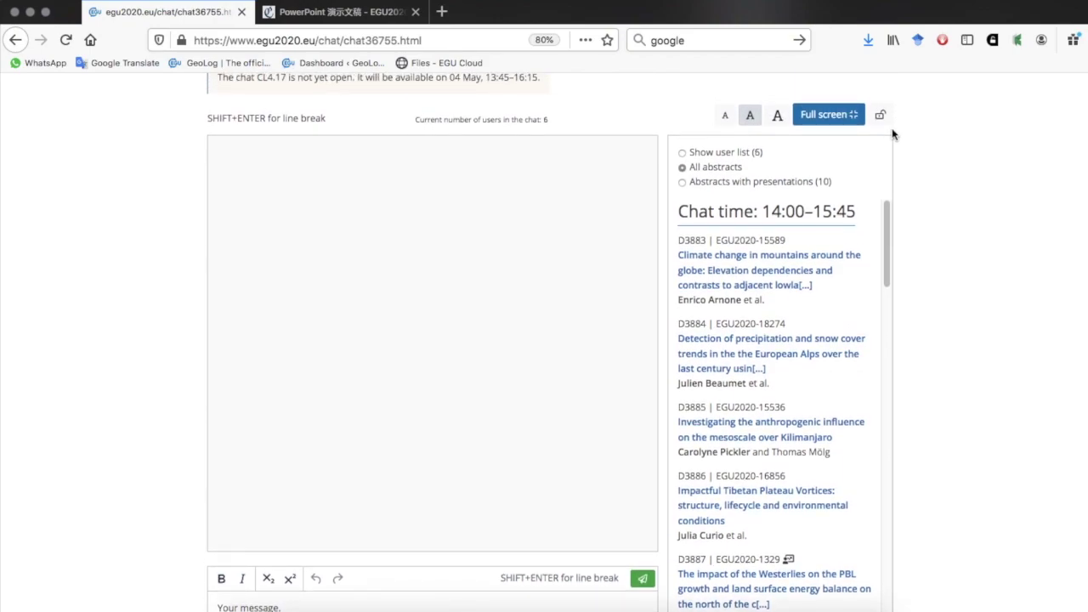
{"action": "left_click", "coordinate": [839, 122]}
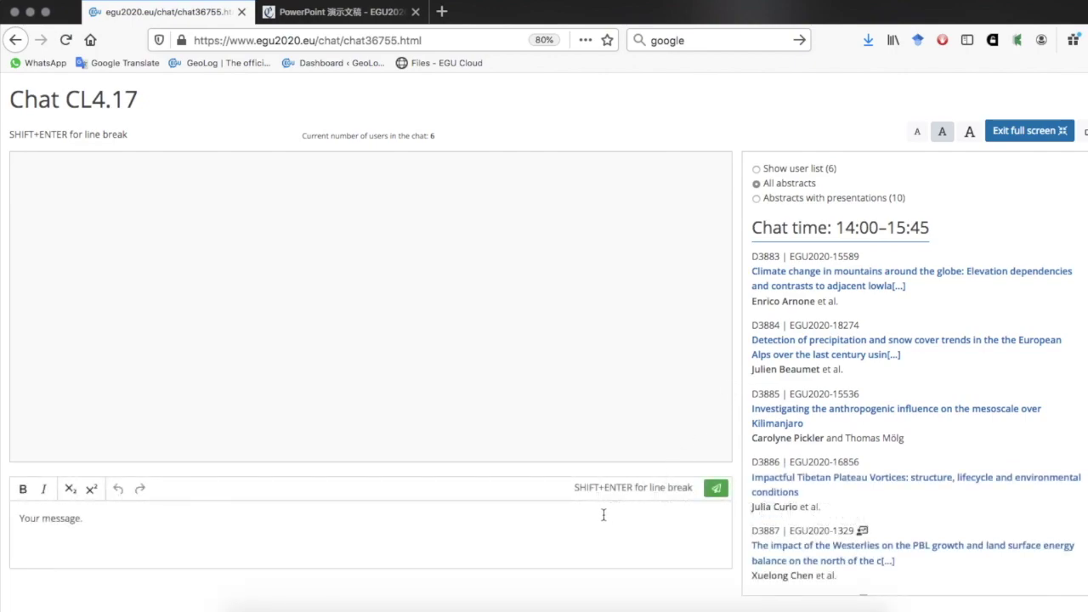
Post the message "Hello everyone, I am looking forward to this chat!" in the chat
{"action": "left_click", "coordinate": [604, 515]}
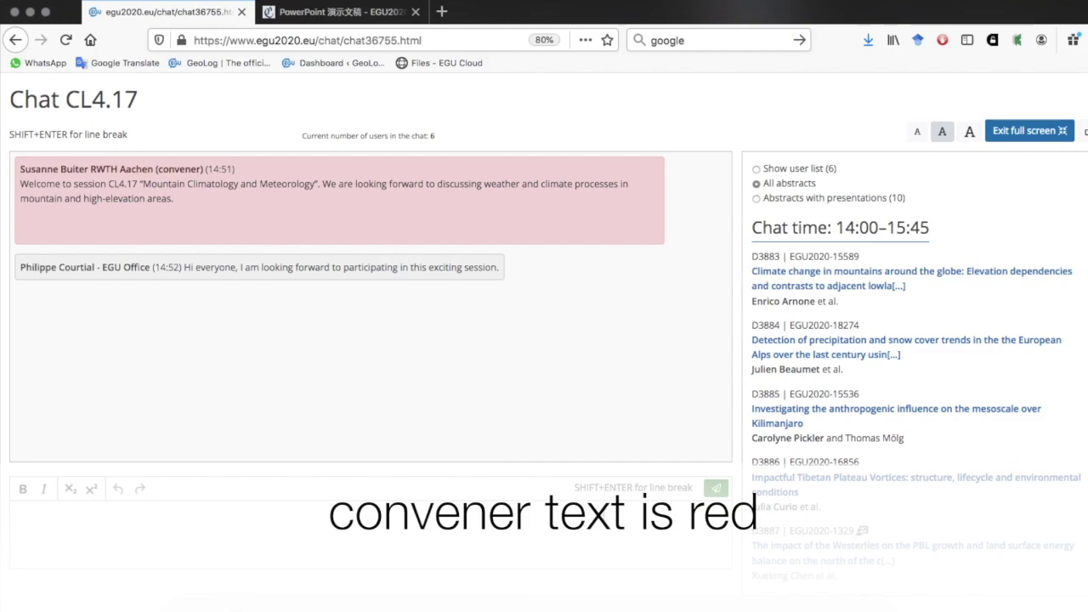
{"action": "type", "text": "Hello"}
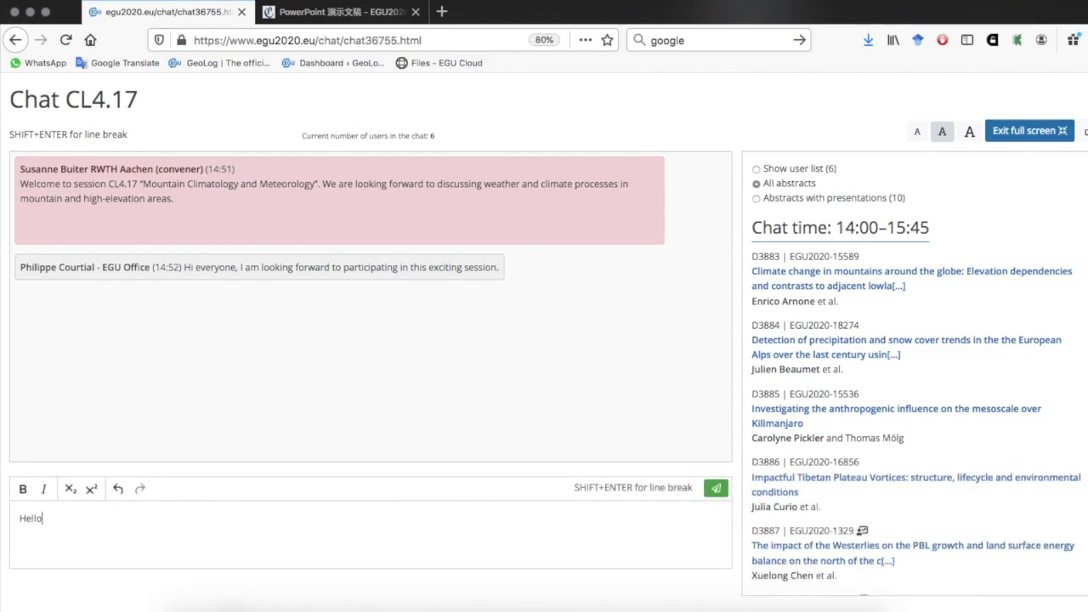
{"action": "type", "text": " everyone, I am looking forward to this chat"}
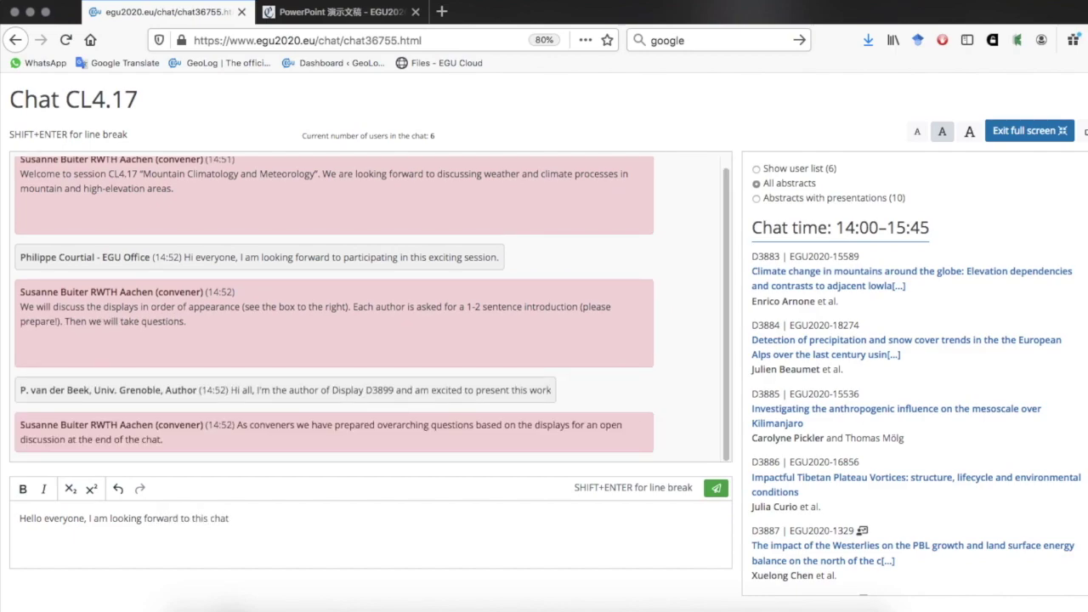
{"action": "type", "text": "!"}
{"action": "key", "text": "Return"}
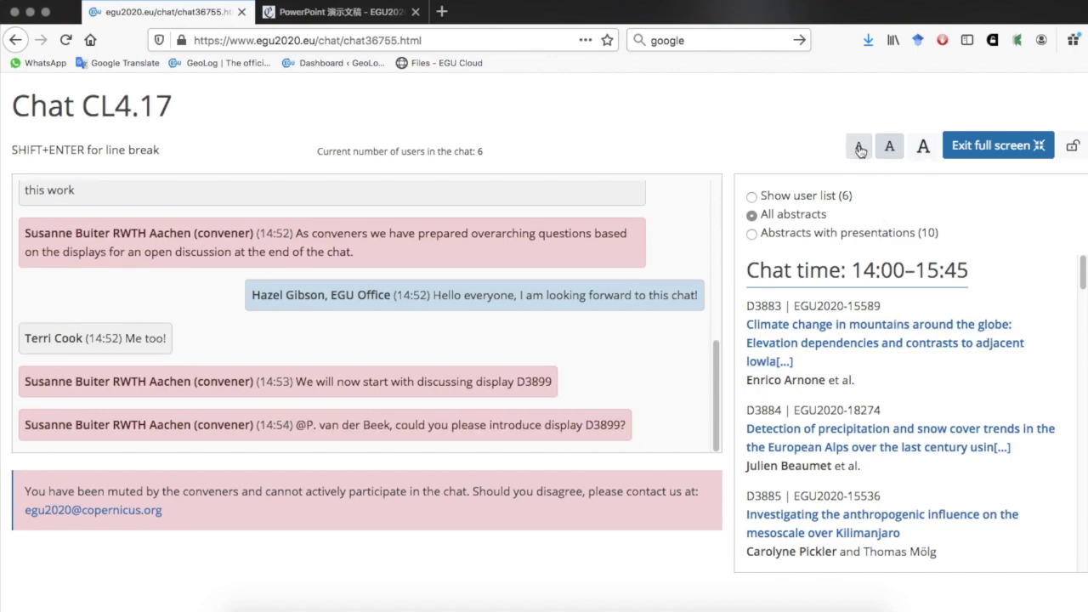
Try the small, standard and large text sizes for the chat output, ending on the small size
{"action": "left_click", "coordinate": [859, 149]}
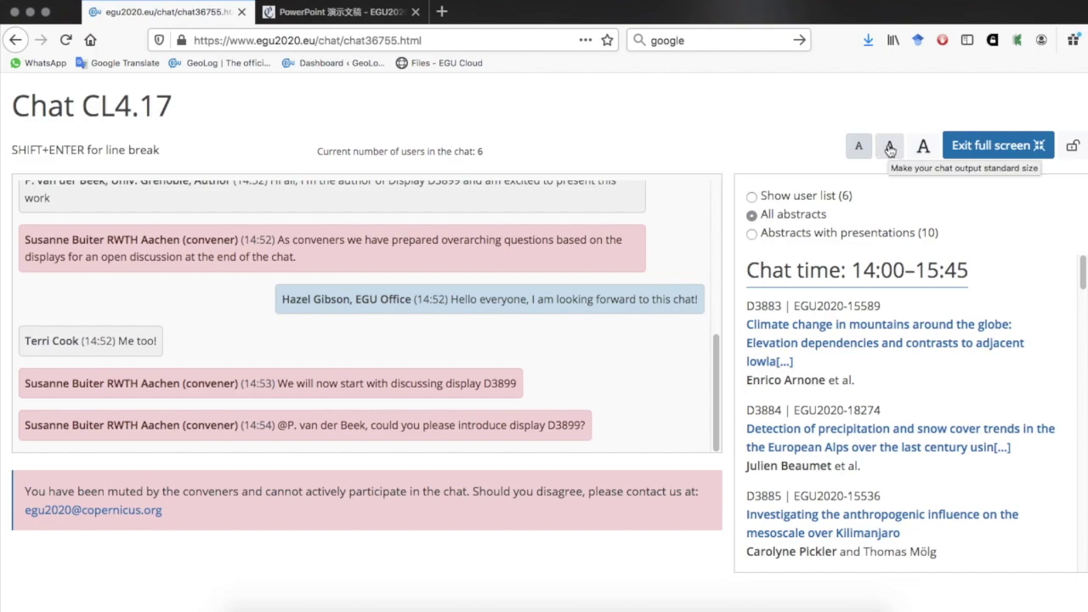
{"action": "left_click", "coordinate": [890, 150]}
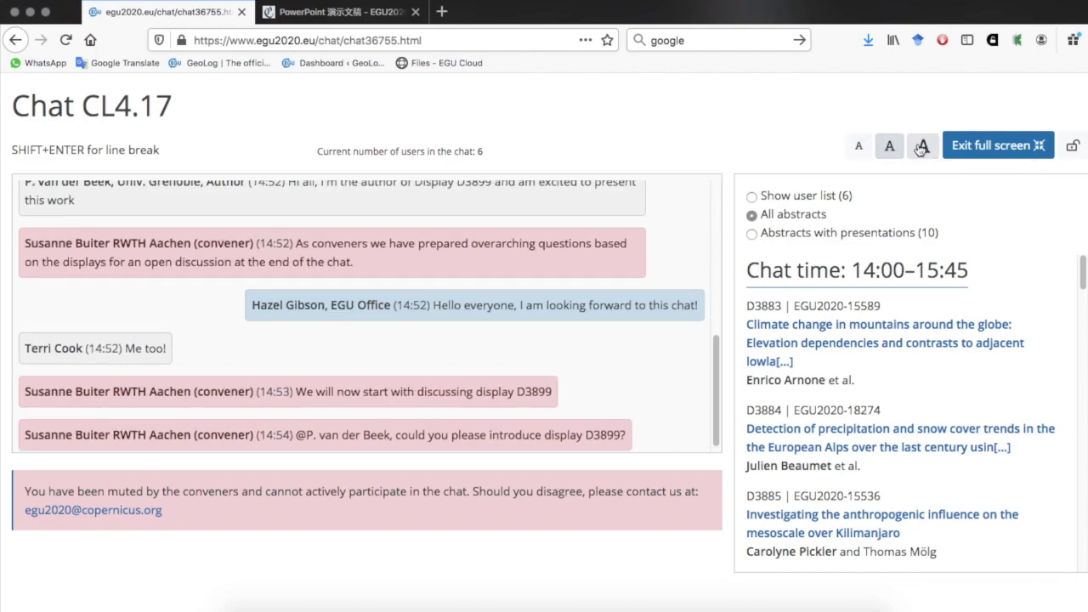
{"action": "left_click", "coordinate": [922, 147]}
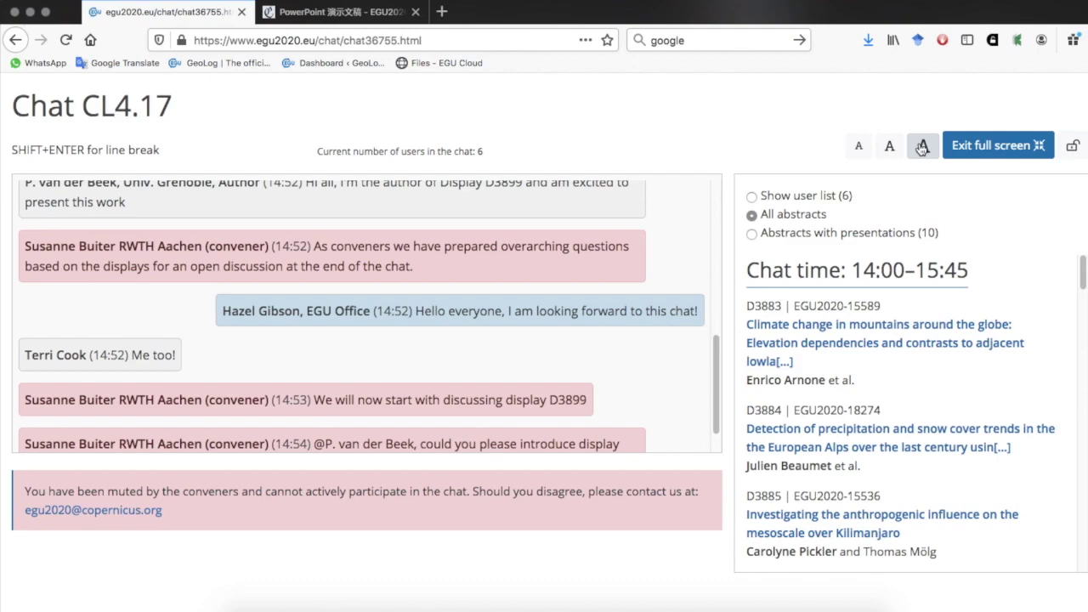
{"action": "left_click", "coordinate": [890, 151]}
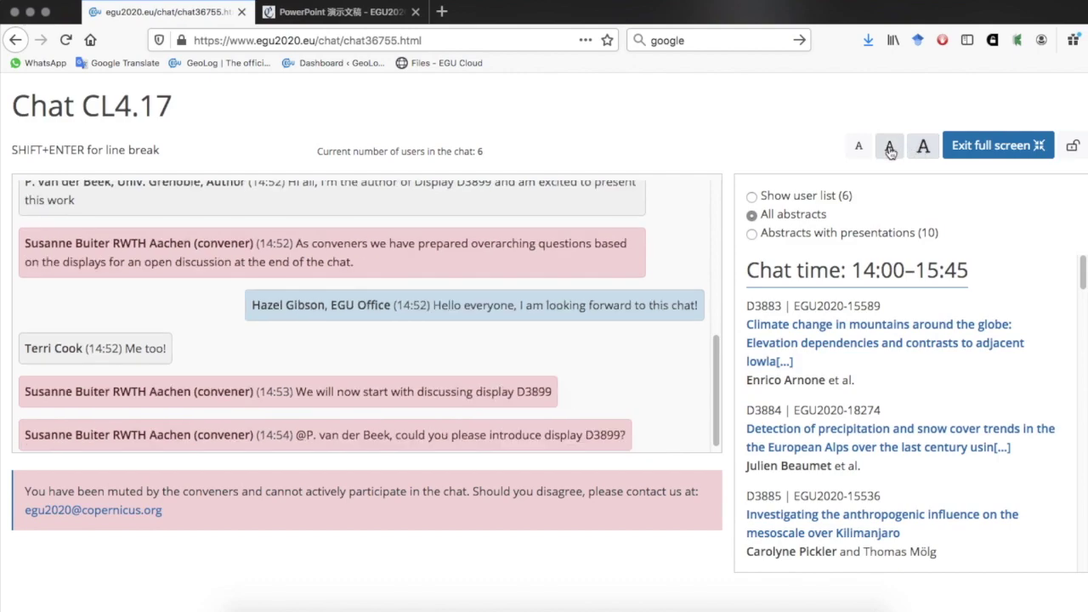
{"action": "left_click", "coordinate": [859, 150]}
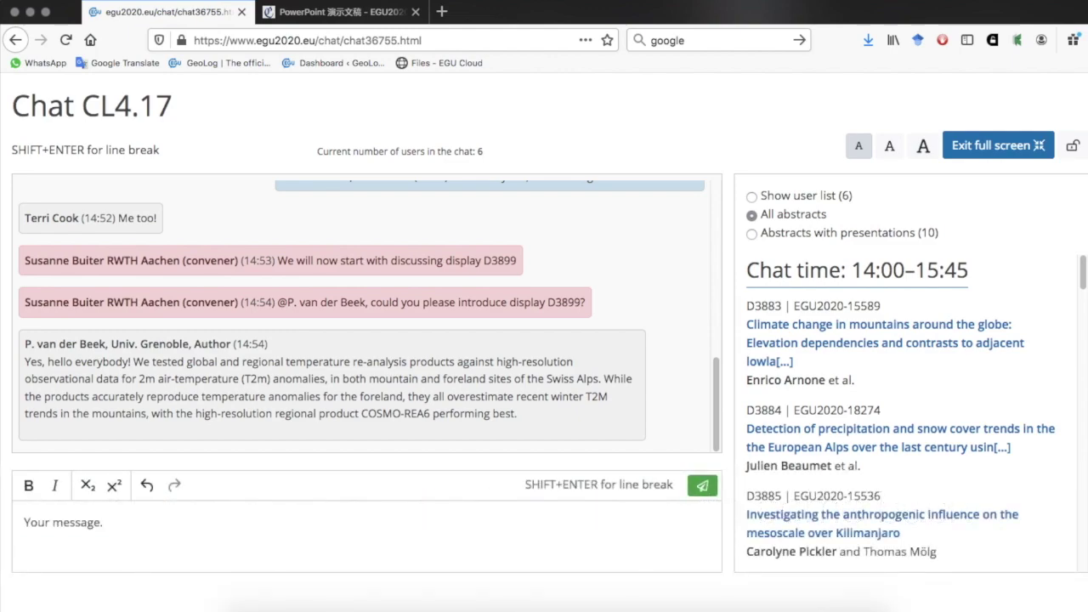
Post the message "Inappropriate comment that violates EGU's Code of Conduct." in the chat
{"action": "left_click", "coordinate": [46, 522]}
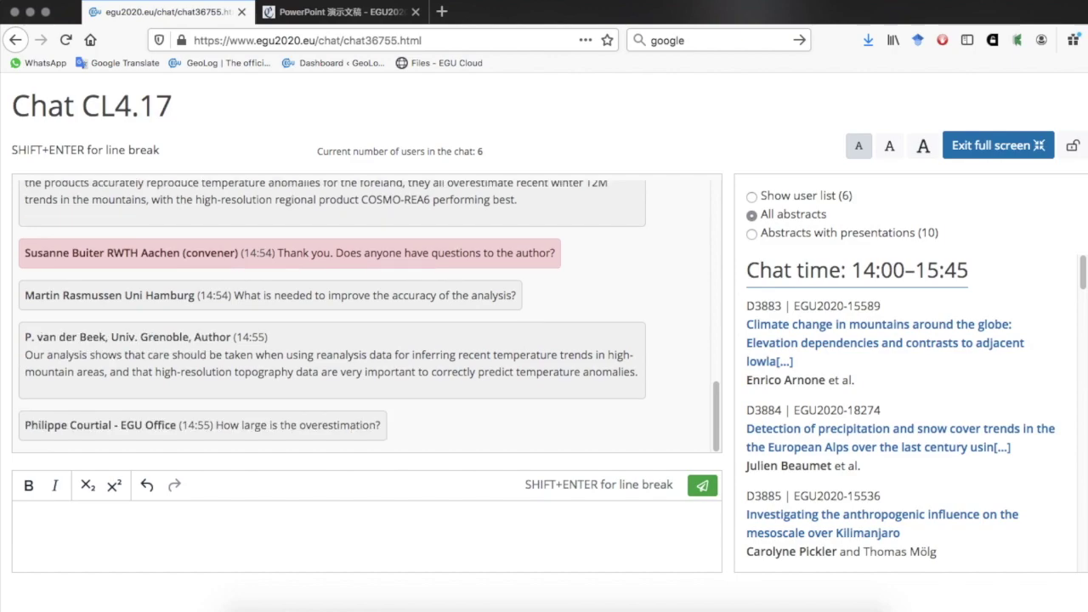
{"action": "left_click", "coordinate": [24, 521]}
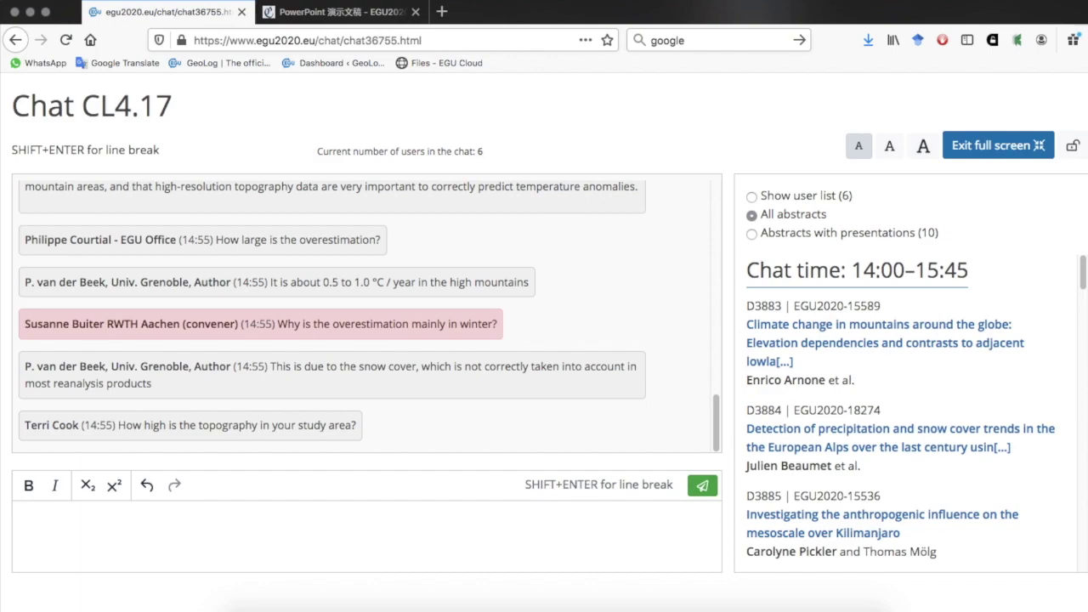
{"action": "type", "text": "Inapp"}
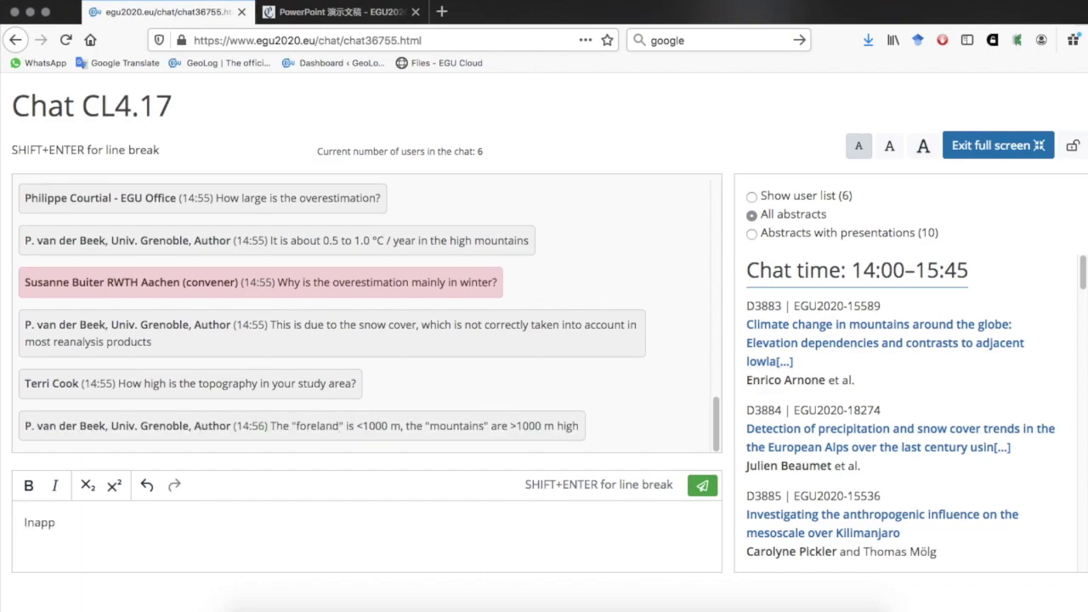
{"action": "type", "text": "ropriate comment "}
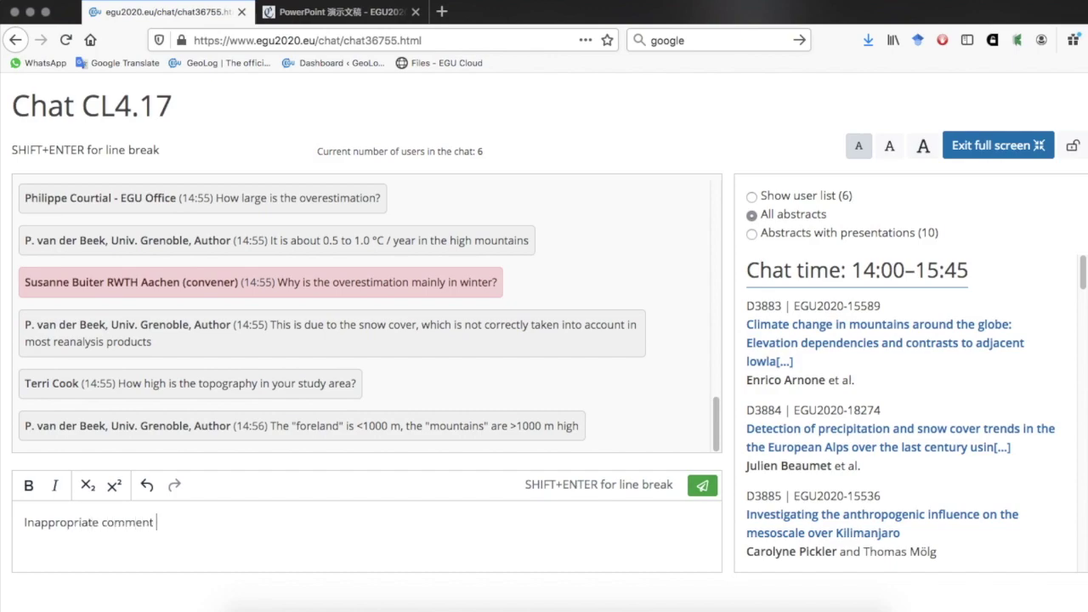
{"action": "type", "text": "that violates EGU"}
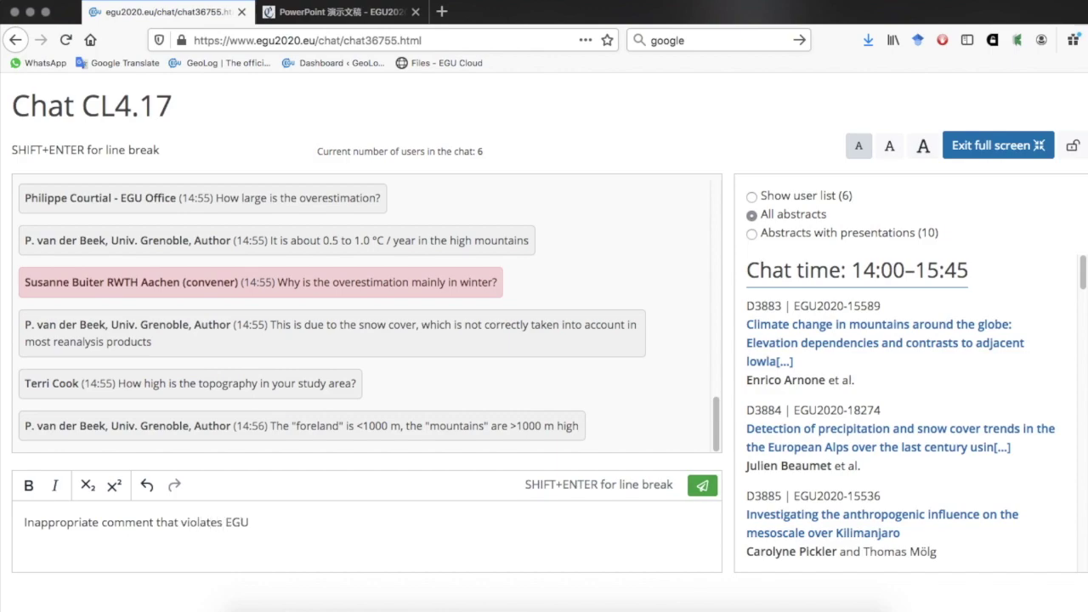
{"action": "type", "text": "'s Code of Conduct."}
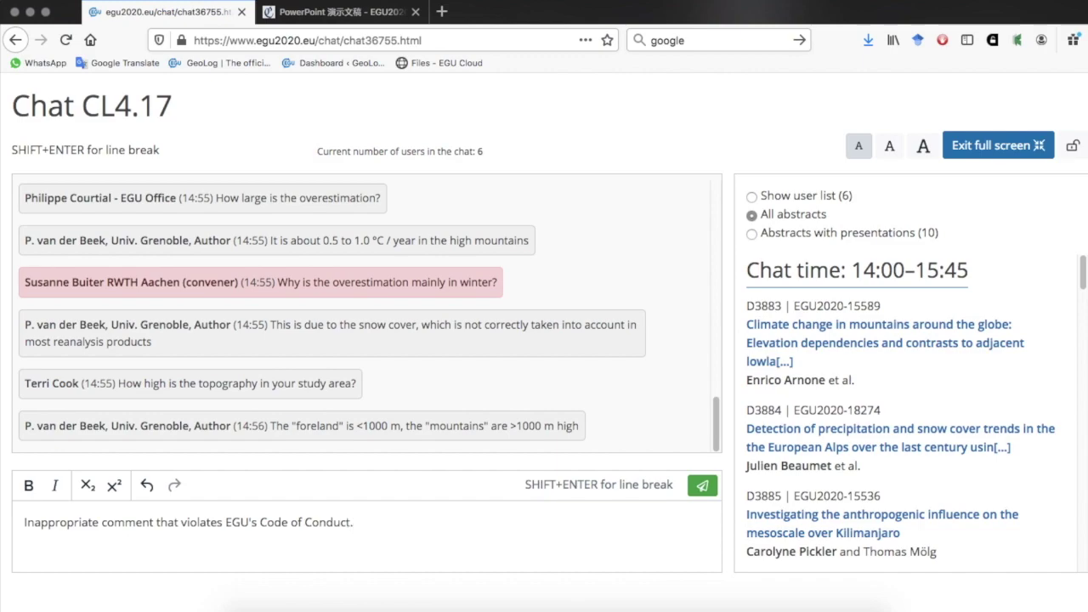
{"action": "key", "text": "Return"}
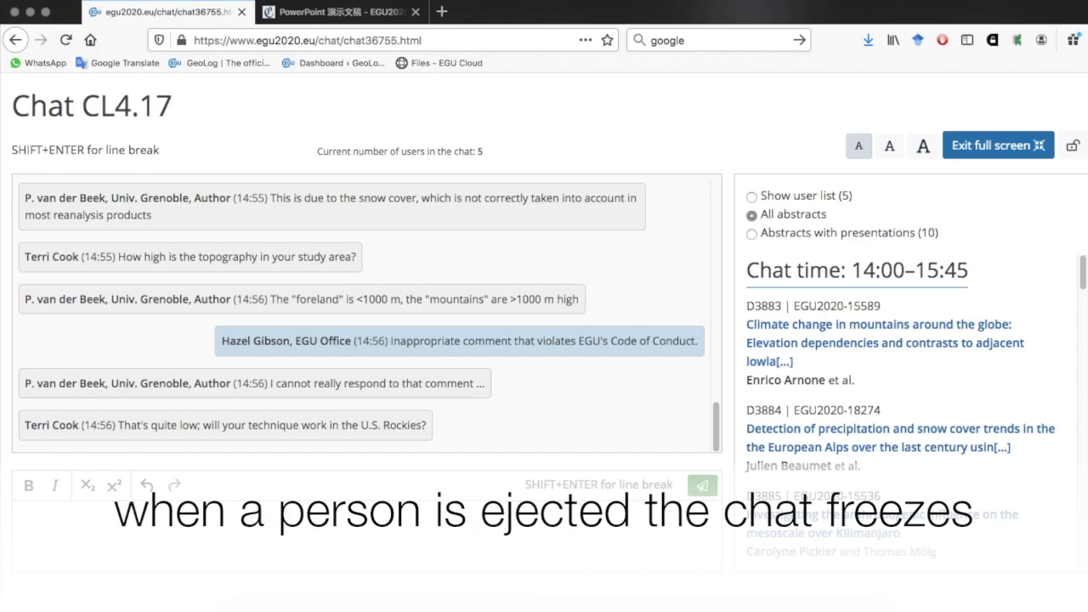
Enter "Second offensive comment" as a new chat message and reload the chat page
{"action": "type", "text": "Second "}
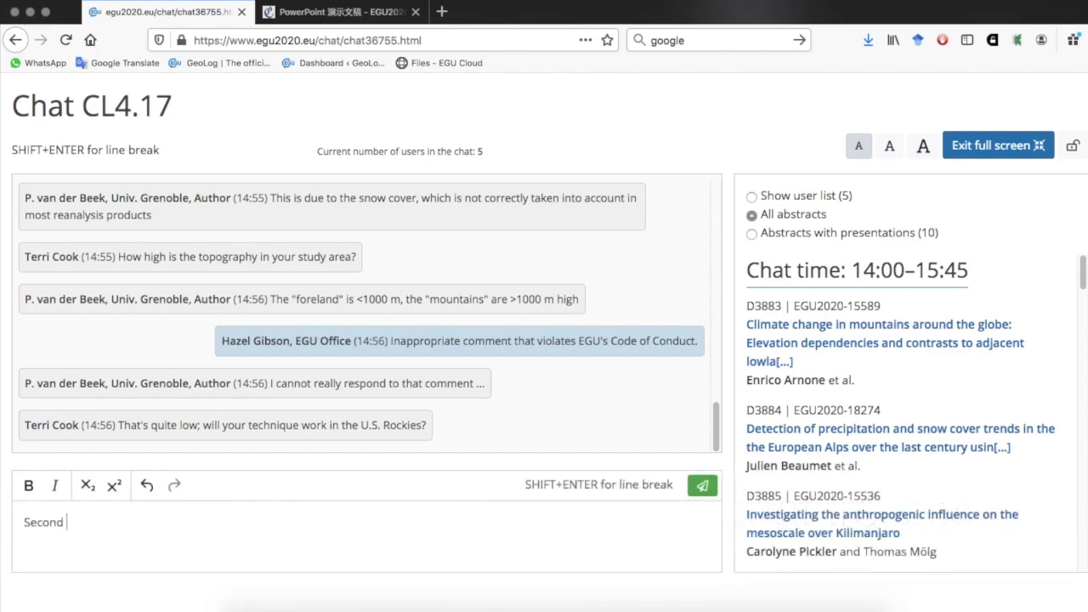
{"action": "type", "text": "offensive comment"}
{"action": "left_click", "coordinate": [65, 40]}
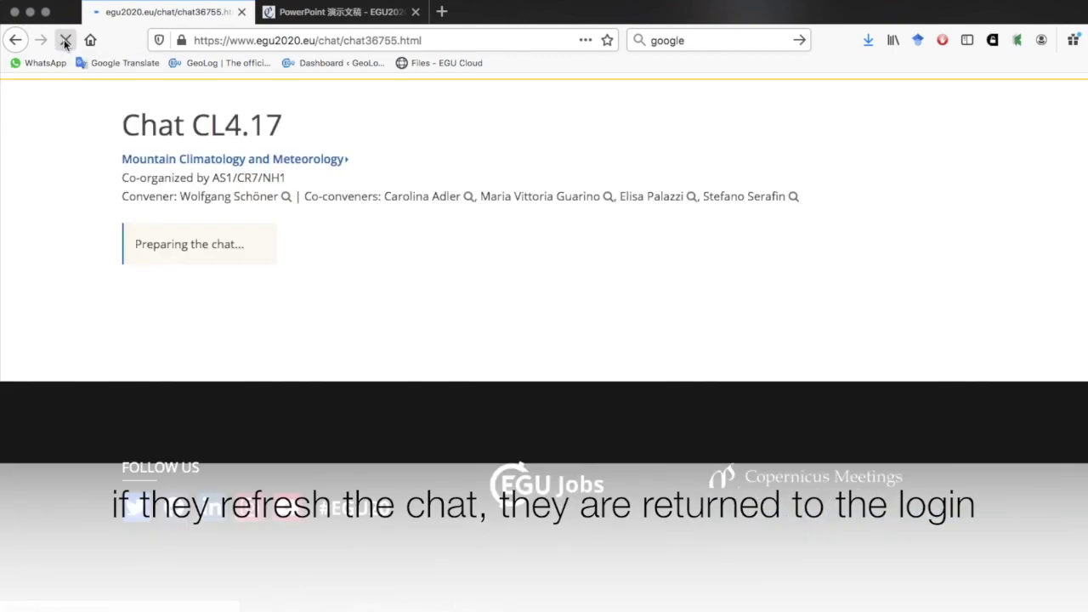